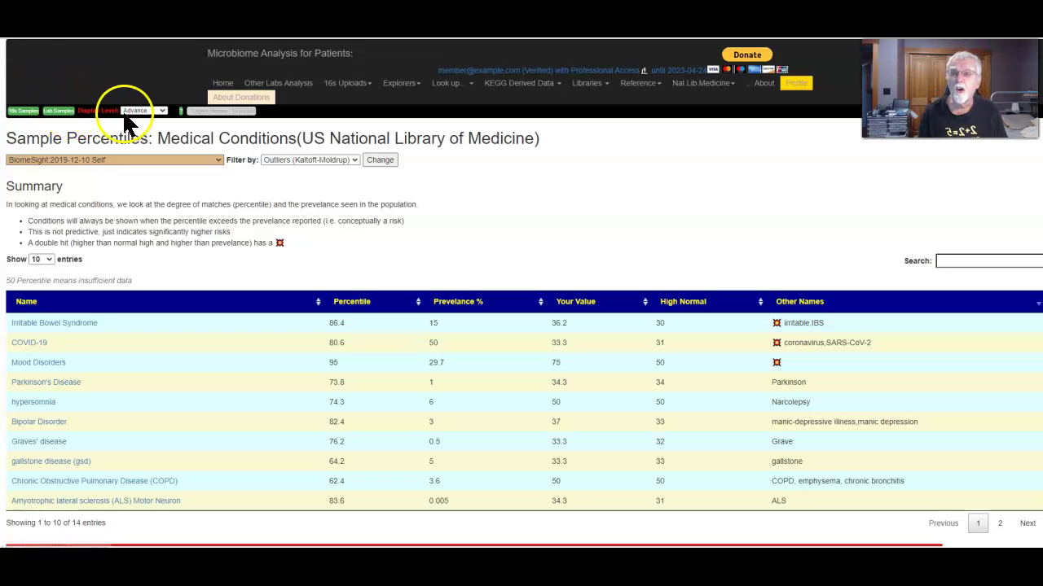
# Go back to the Available Samples page listing the 12/10/2019 and 6/10/2019 BiomeSight samples
pyautogui.click(27, 116)
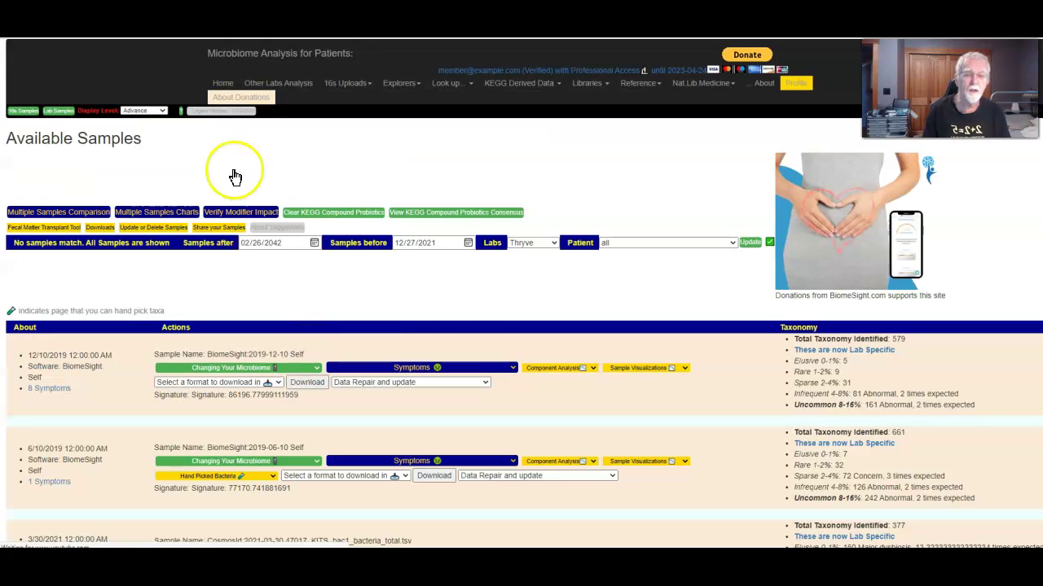
# Switch the display level to Beginner and check the first sample's available analyses
pyautogui.click(544, 368)
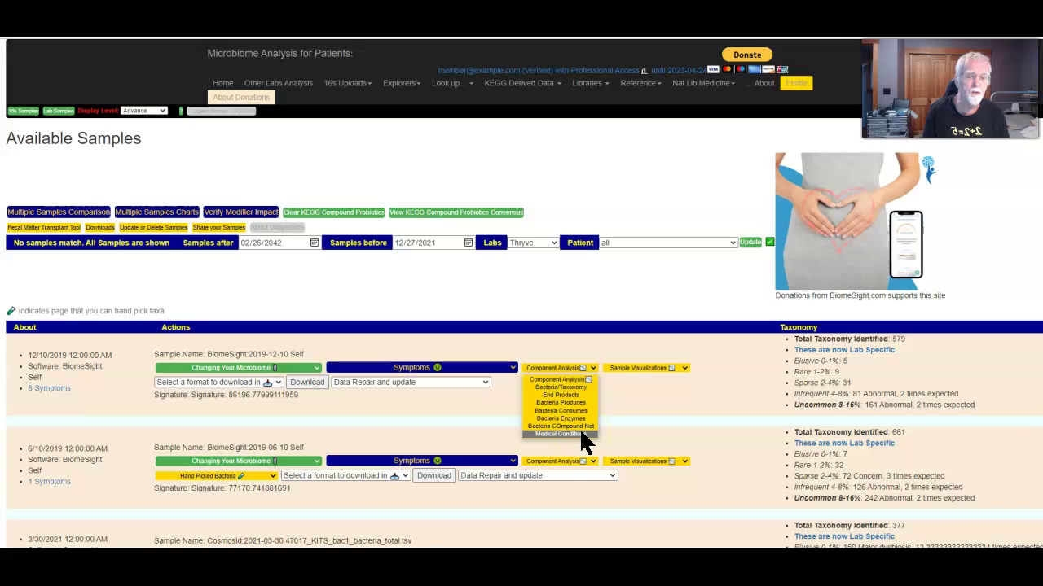
pyautogui.click(159, 111)
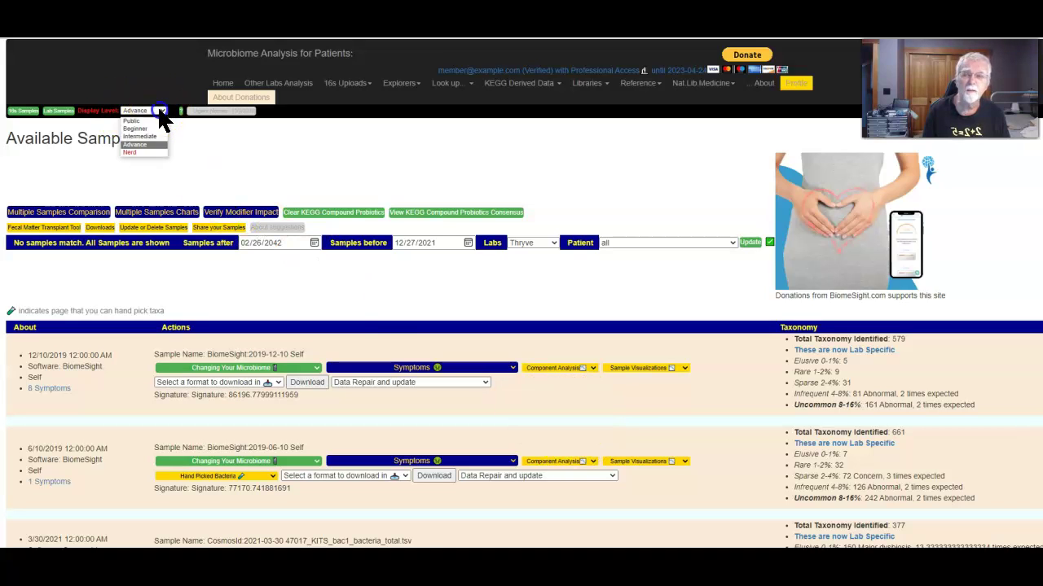
pyautogui.click(153, 128)
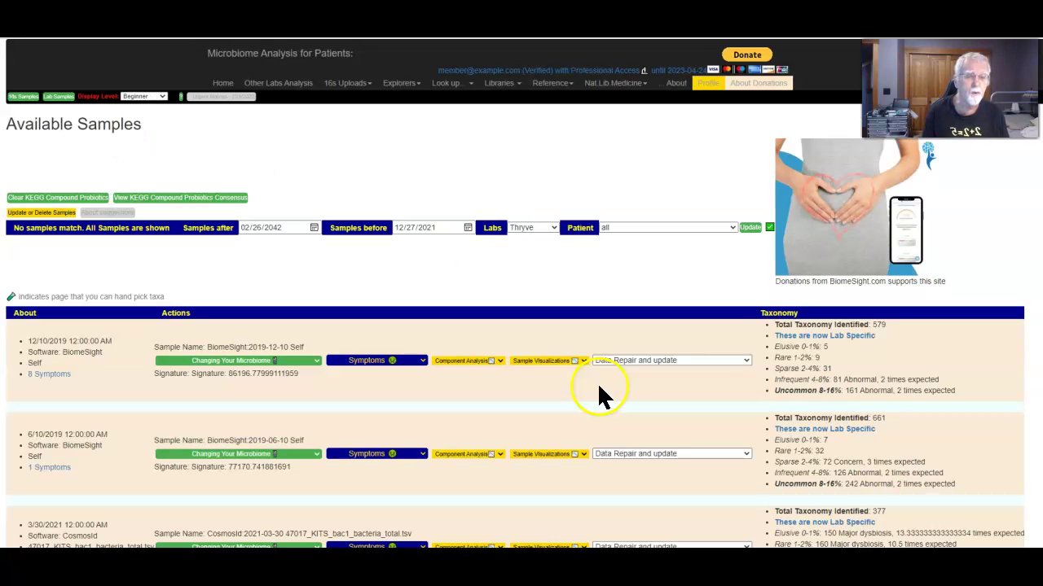
pyautogui.click(469, 361)
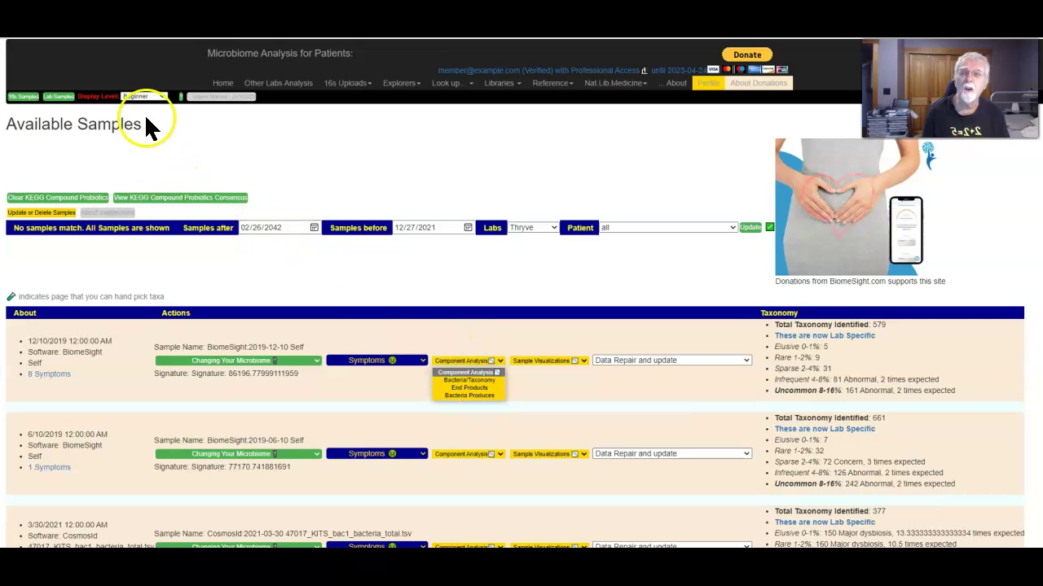
# Switch the display level to Intermediate and check which analyses it offers
pyautogui.click(161, 98)
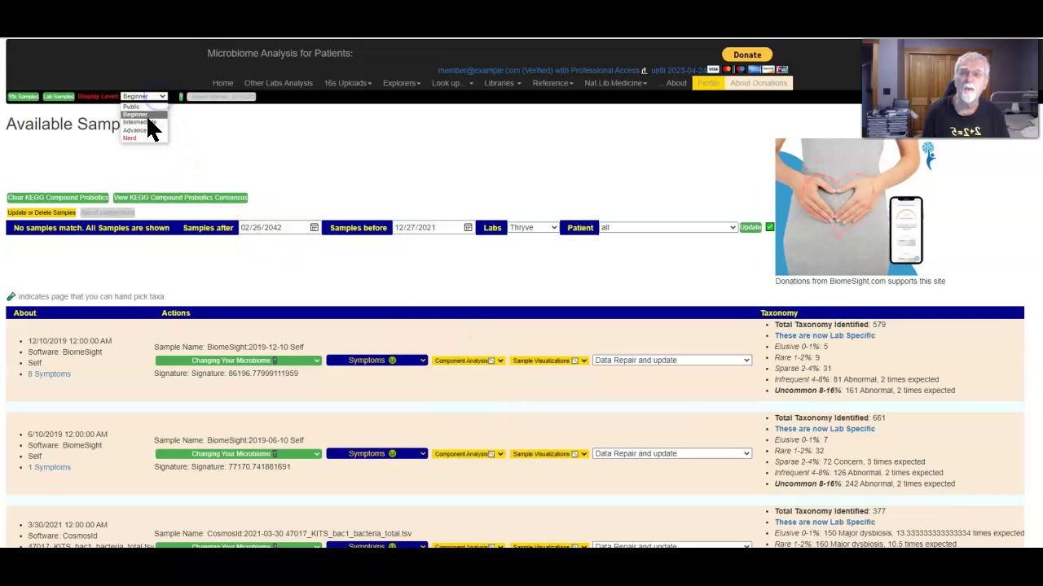
pyautogui.click(146, 114)
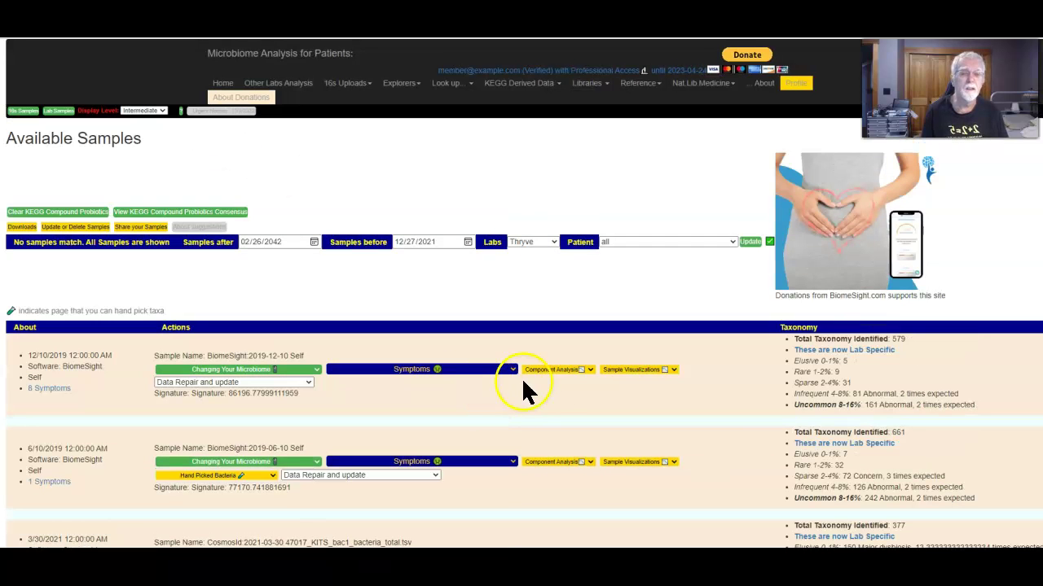
pyautogui.click(554, 366)
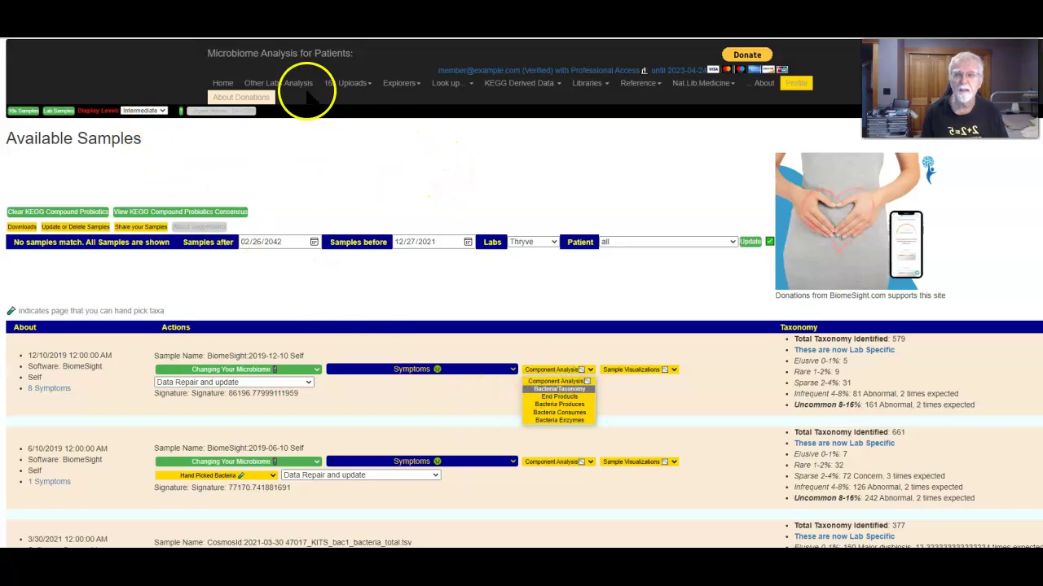
# Return the display level to Advance and show the first sample's Component Analysis options
pyautogui.click(161, 113)
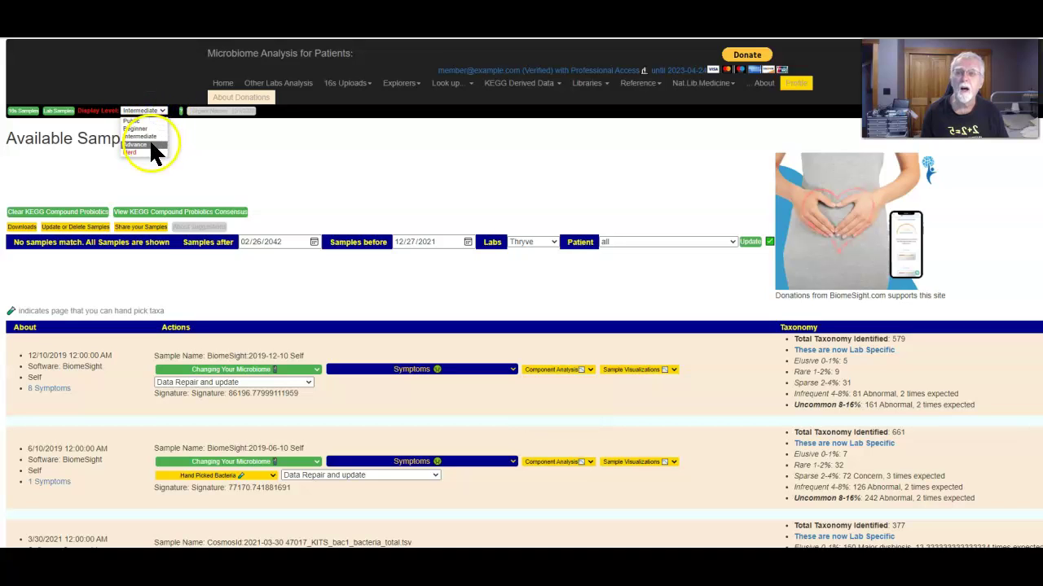
pyautogui.click(152, 143)
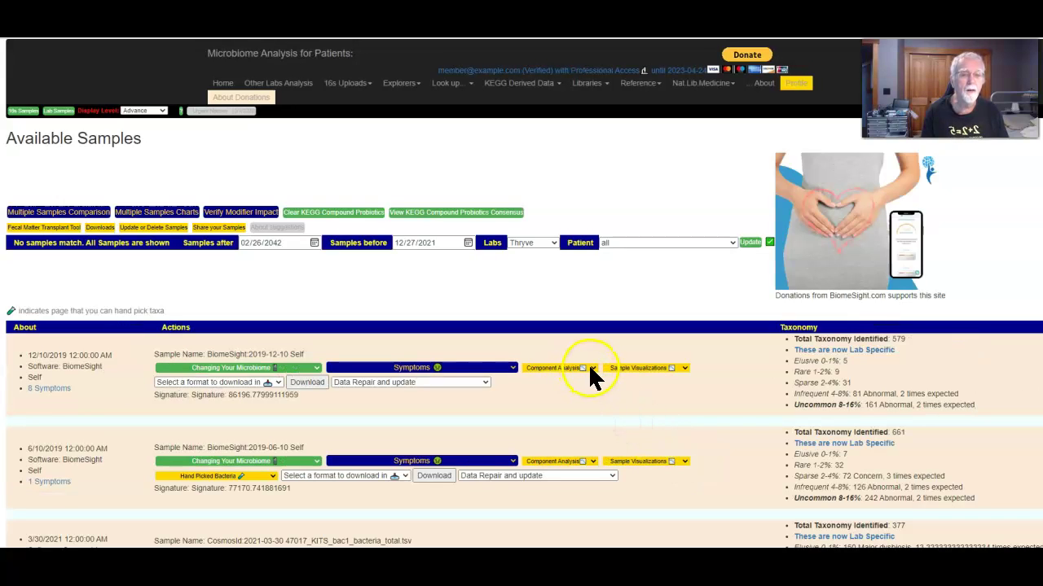
pyautogui.click(589, 368)
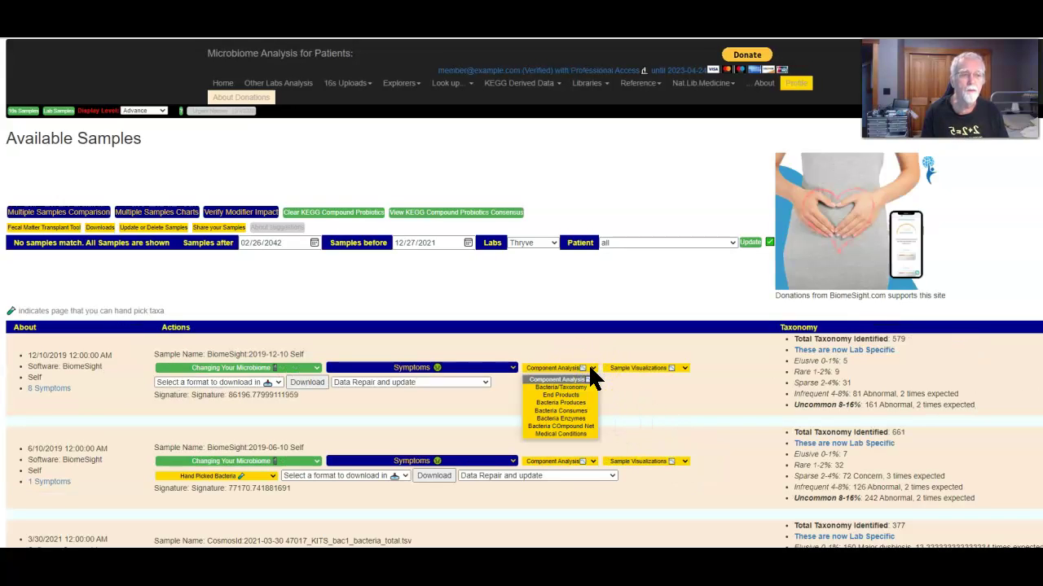
# Open the 2019-12-10 sample's Medical Conditions percentiles filtered to Outliers (Kaltoft-Moldrup), listing 14 conditions
pyautogui.click(585, 434)
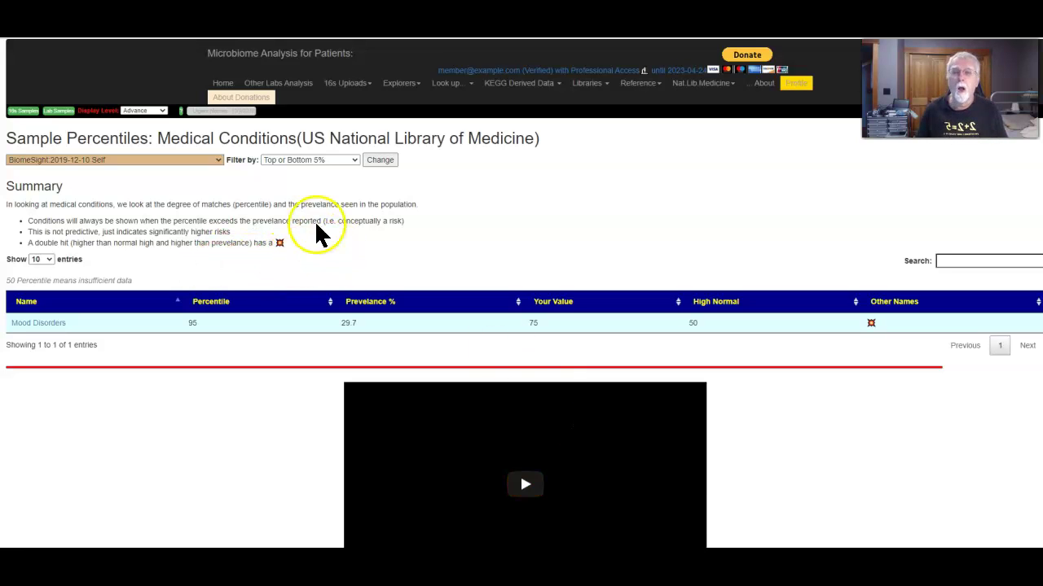
pyautogui.click(352, 163)
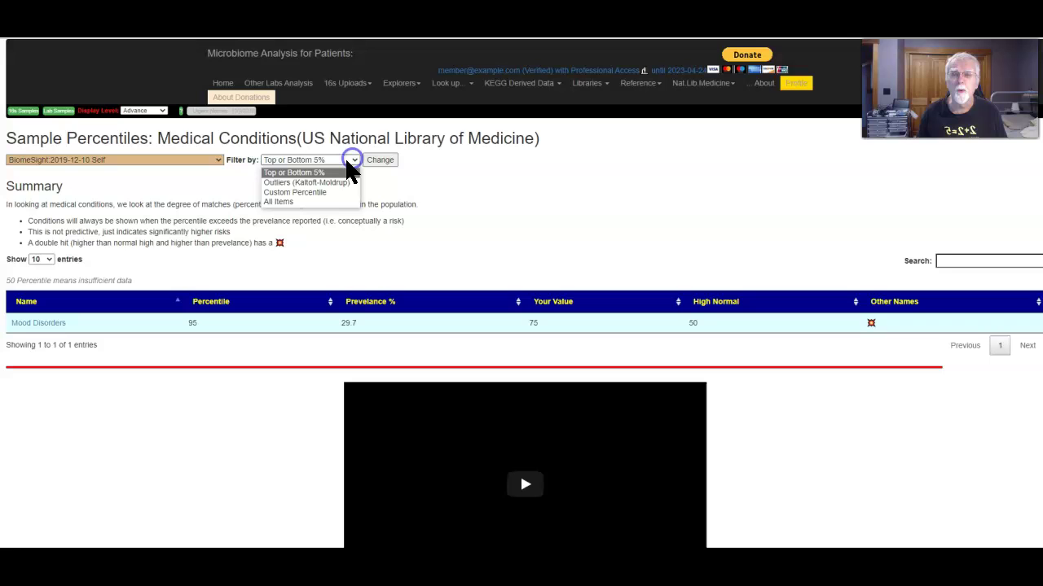
pyautogui.click(334, 183)
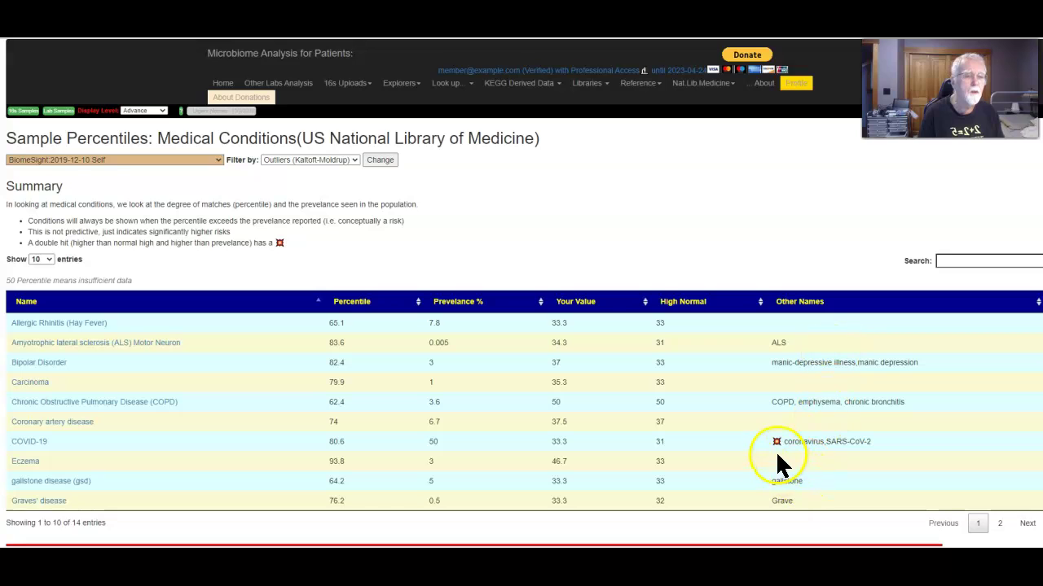
# Sort the outlier table by Other Names descending, putting Irritable Bowel Syndrome and COVID-19 double hits first
pyautogui.click(802, 303)
pyautogui.click(802, 303)
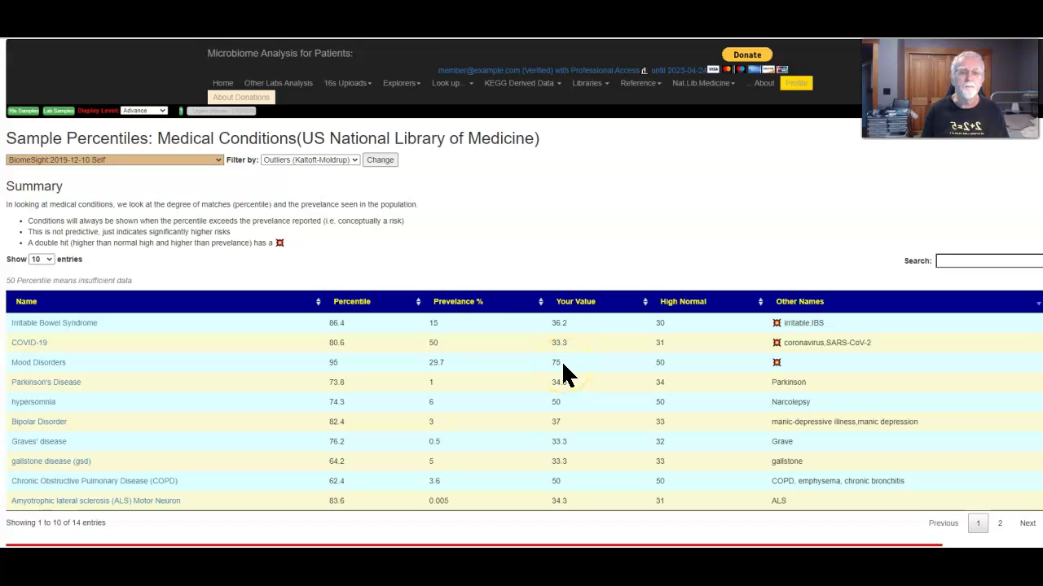
# Switch to the 2019-06-10 BiomeSight sample and sort its 12 outliers by Other Names descending
pyautogui.click(332, 361)
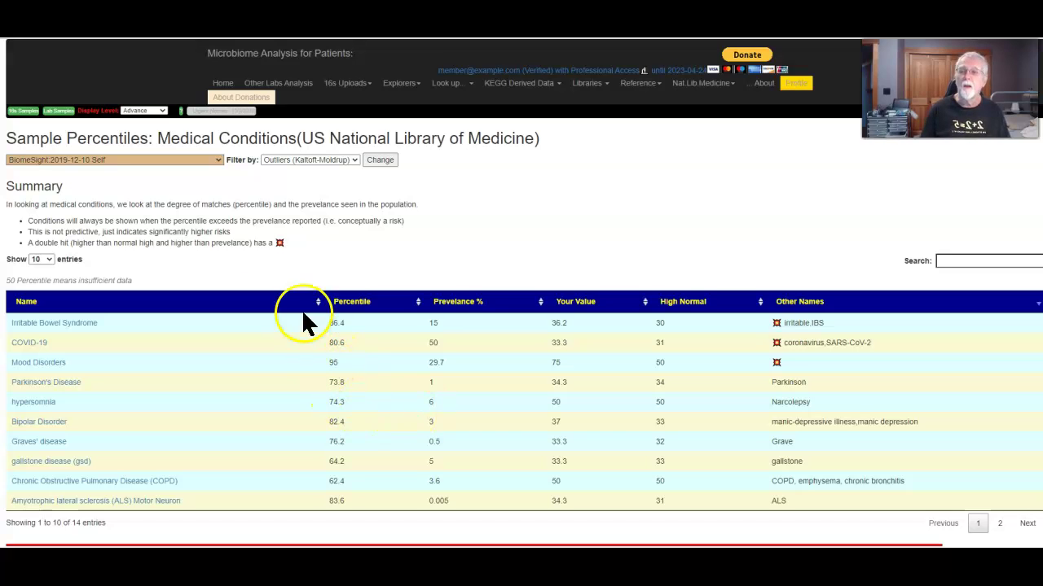
pyautogui.click(218, 159)
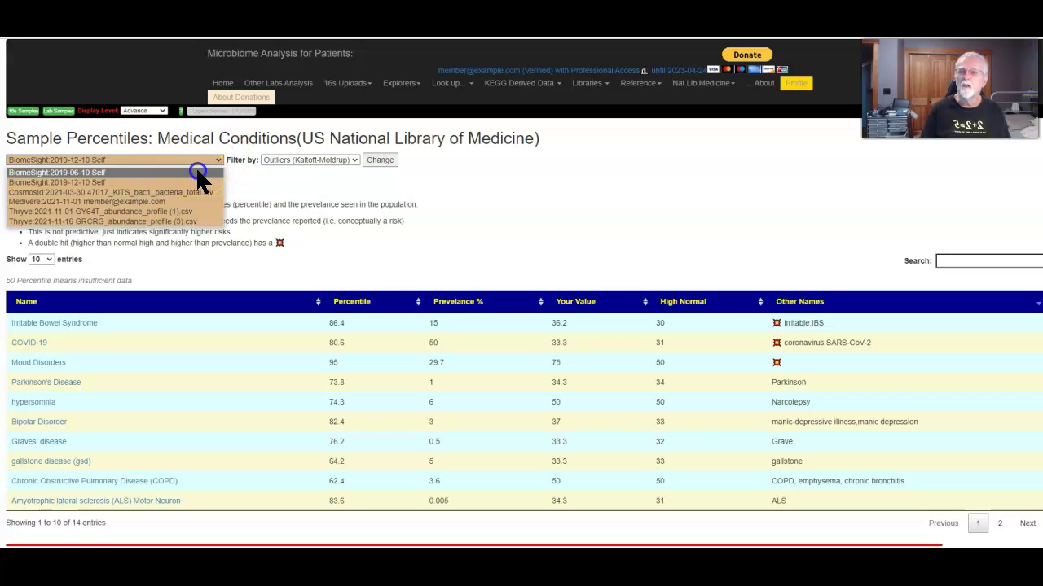
pyautogui.click(197, 172)
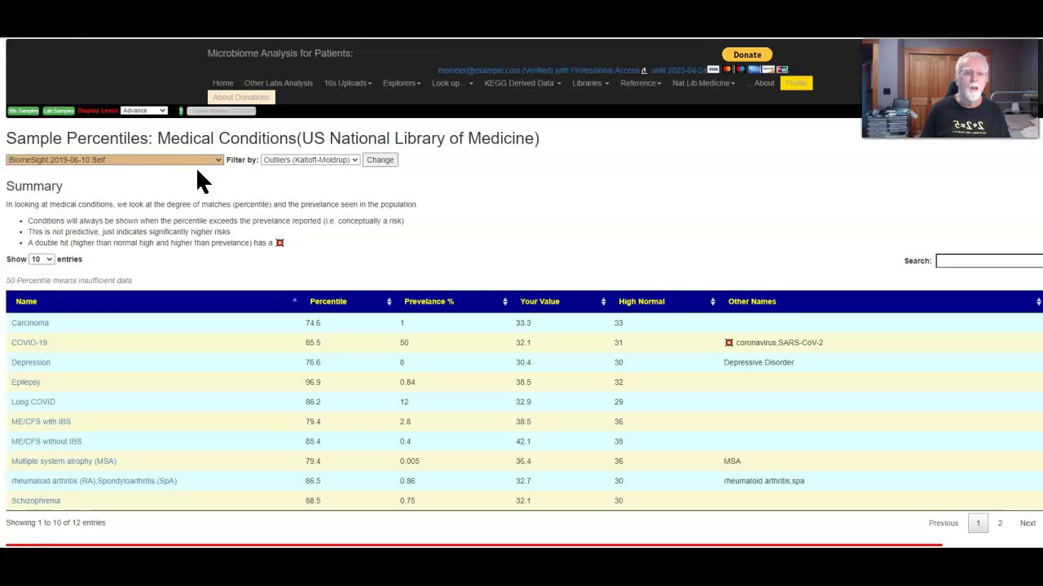
pyautogui.click(744, 304)
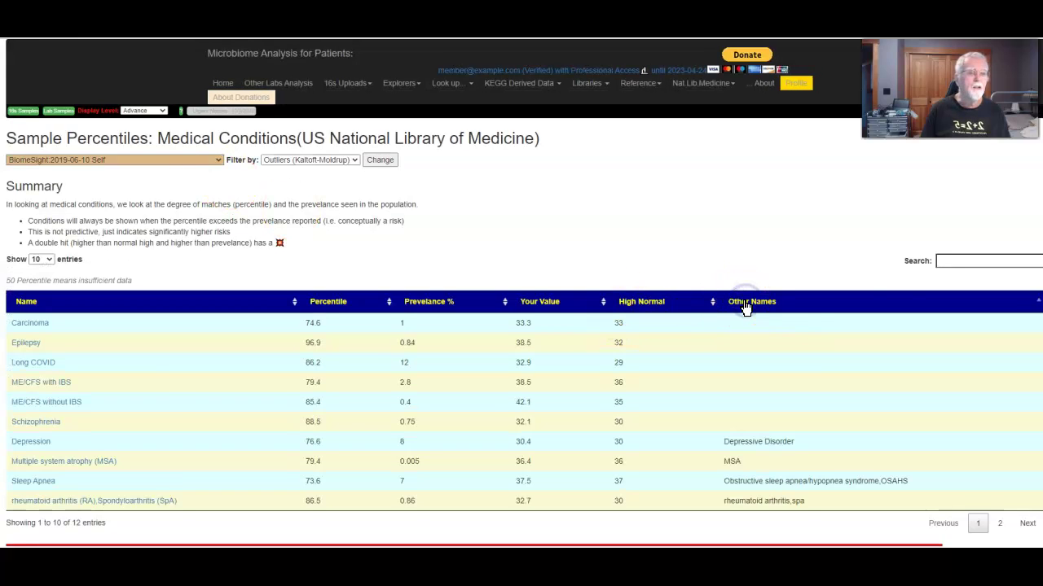
pyautogui.click(753, 303)
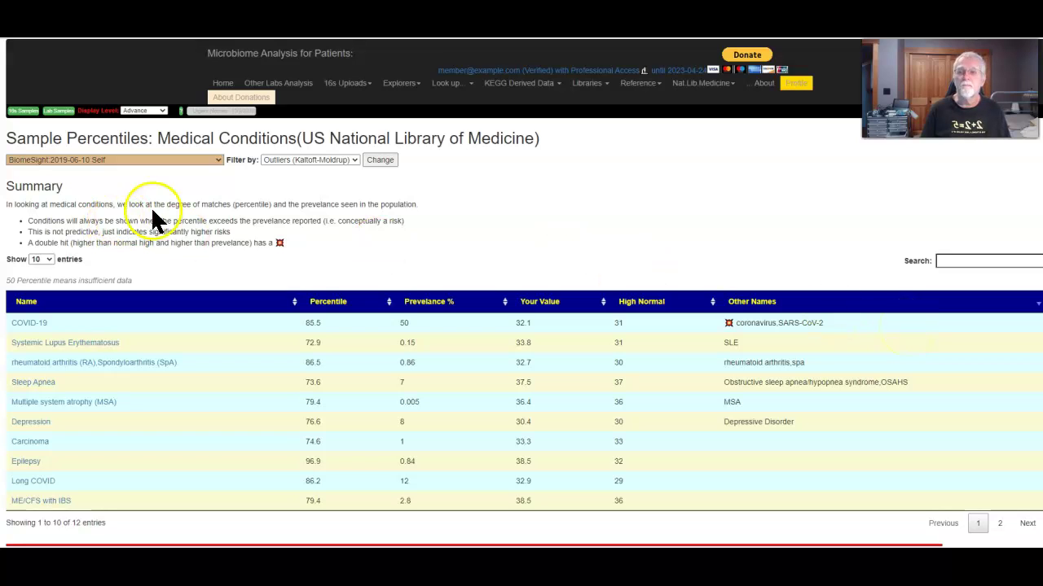
# Switch to the Cosmosid 2021-03-30 sample and sort its outliers by Other Names descending
pyautogui.click(213, 160)
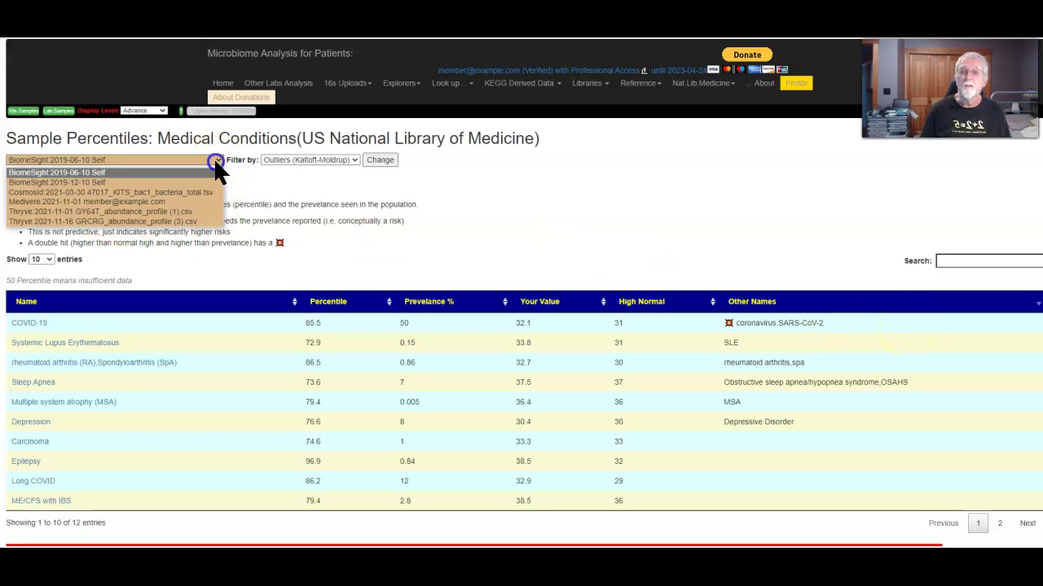
pyautogui.click(199, 191)
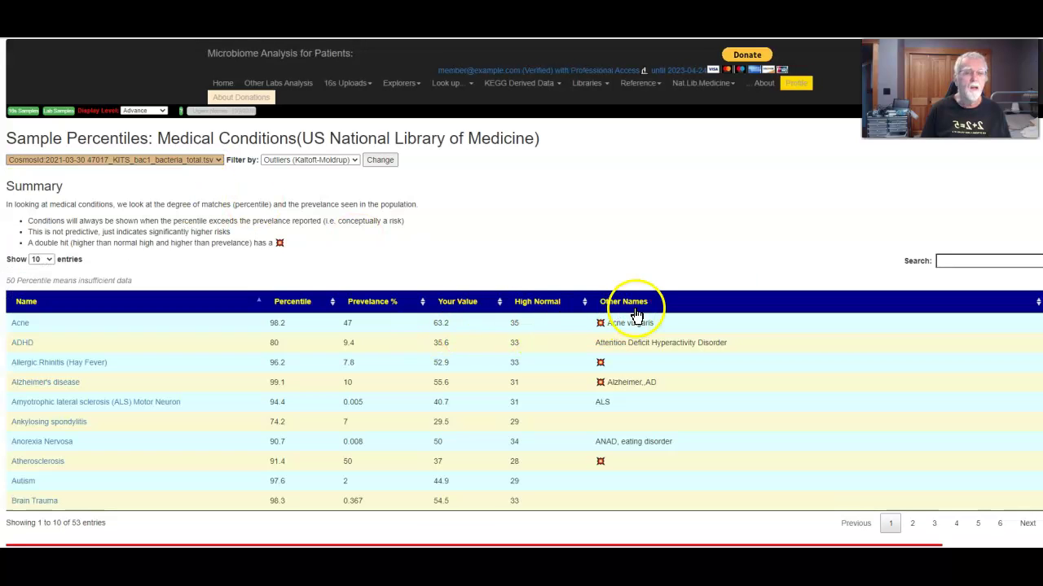
pyautogui.click(634, 306)
pyautogui.click(637, 305)
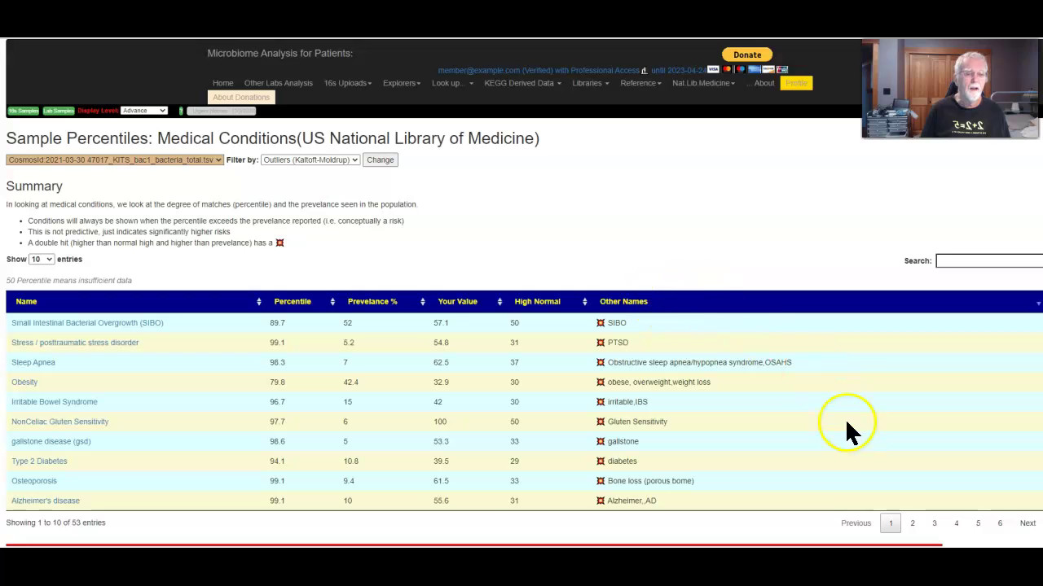
pyautogui.scroll(-1, 848, 434)
pyautogui.scroll(-2, 848, 436)
pyautogui.scroll(3, 844, 440)
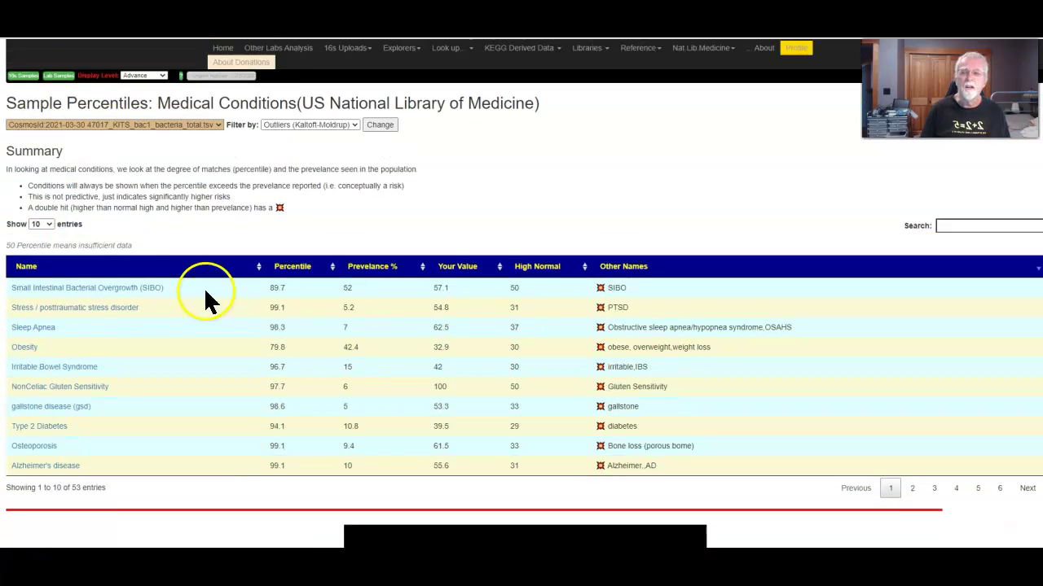
# Show 100 entries per page and review the double hits, including SIBO and PTSD
pyautogui.click(47, 260)
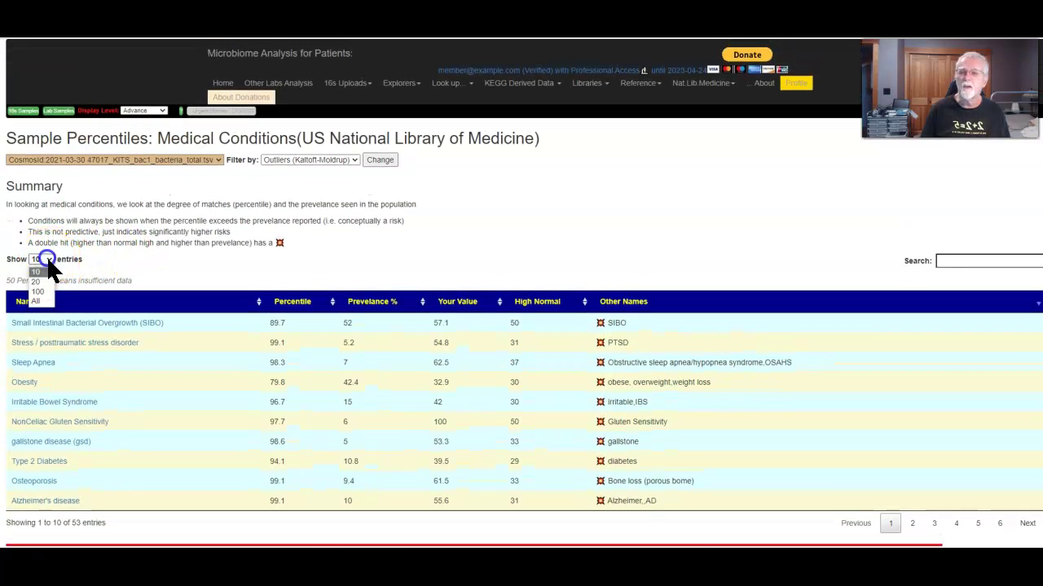
pyautogui.click(49, 289)
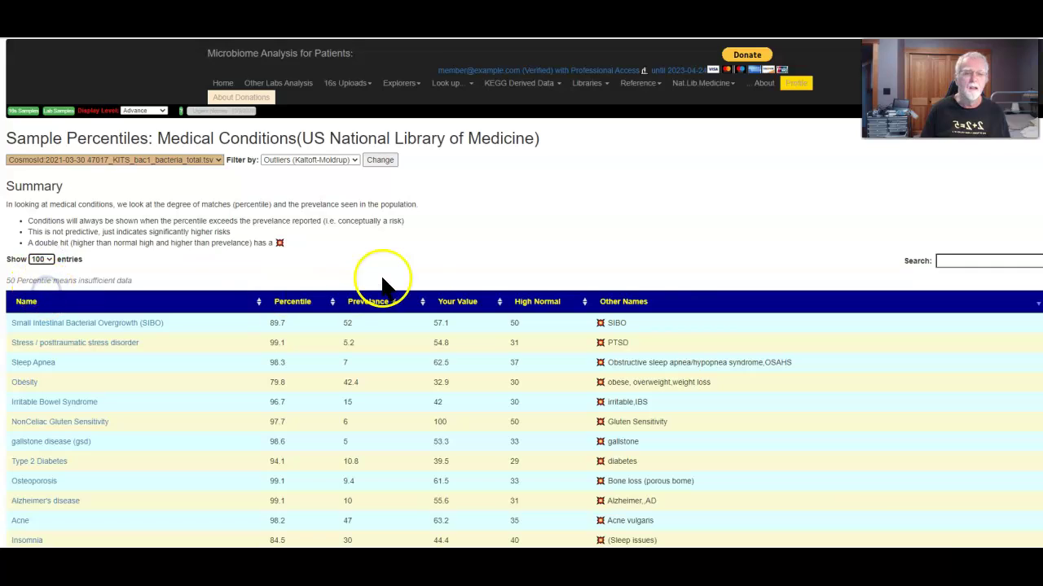
pyautogui.scroll(-4, 657, 308)
pyautogui.scroll(2, 746, 334)
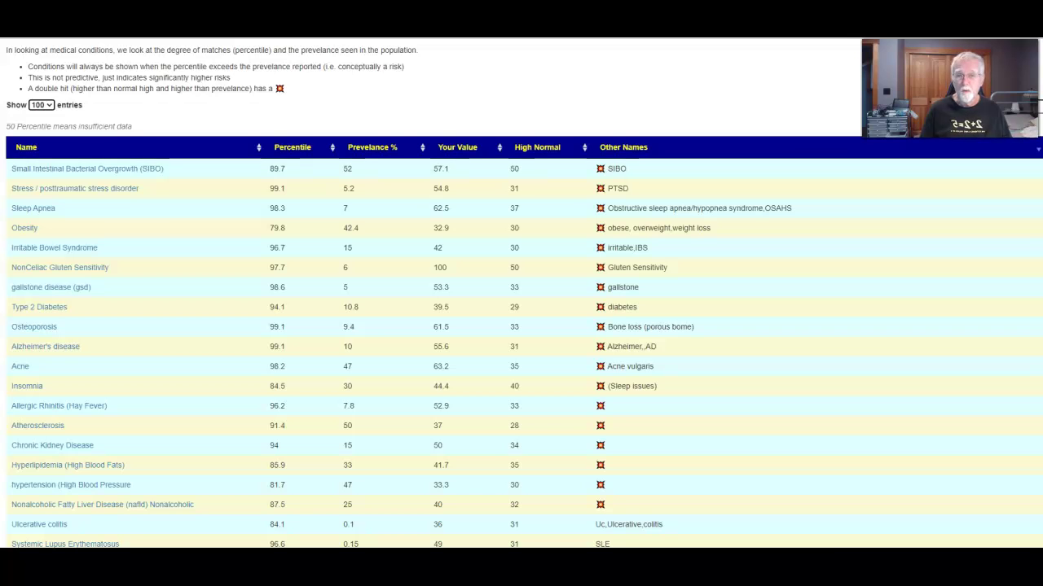
pyautogui.scroll(2, 162, 206)
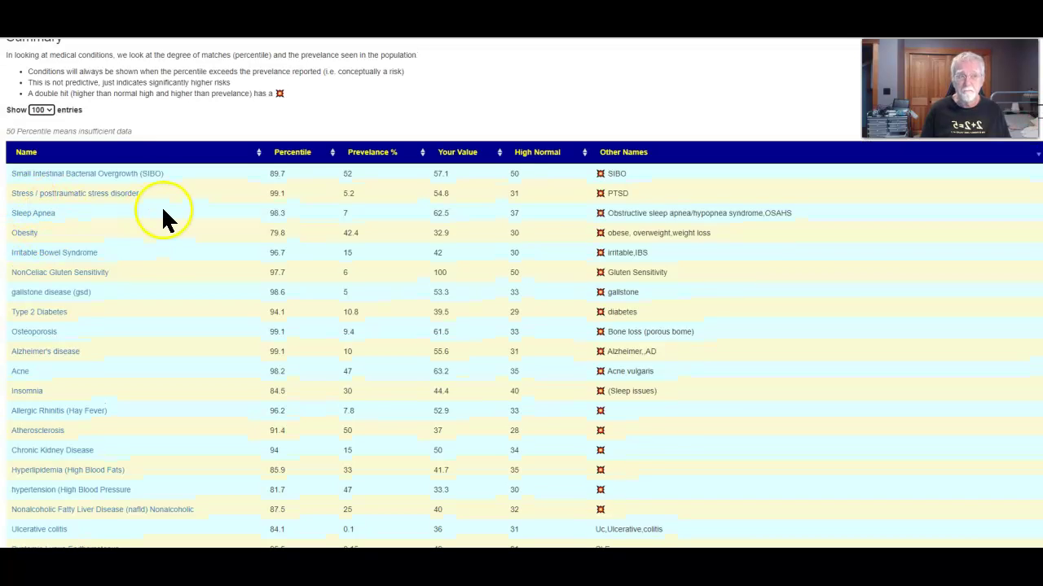
# Show the Medivere sample's 34 outlier conditions sorted with double-hit Obesity first
pyautogui.click(216, 160)
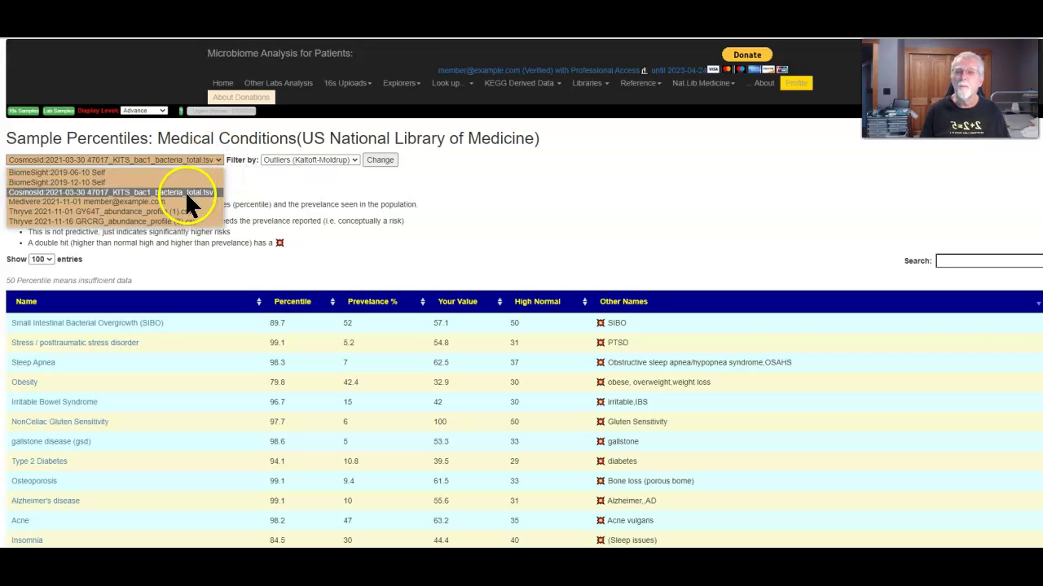
pyautogui.click(188, 202)
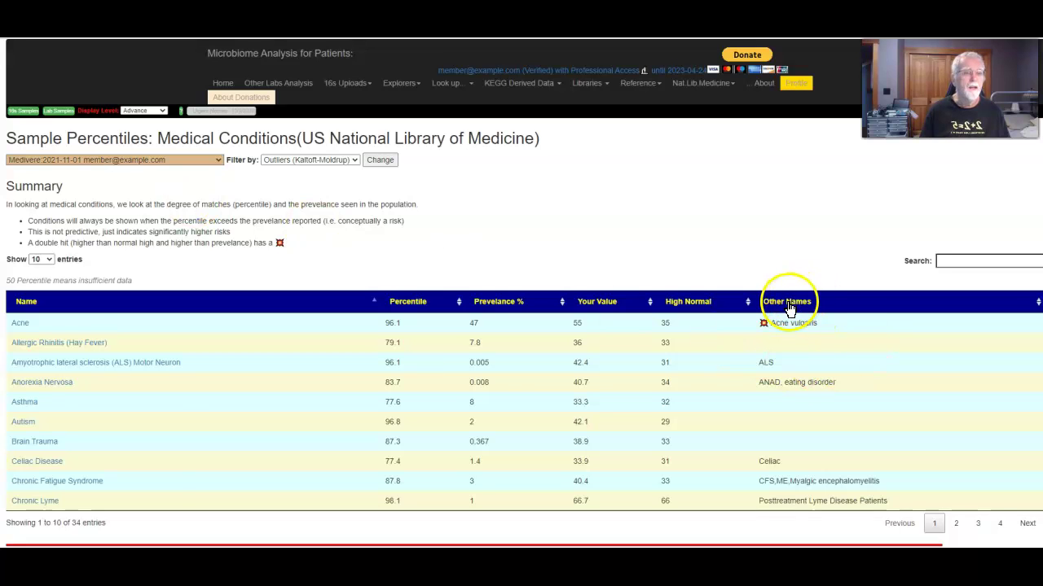
pyautogui.click(786, 305)
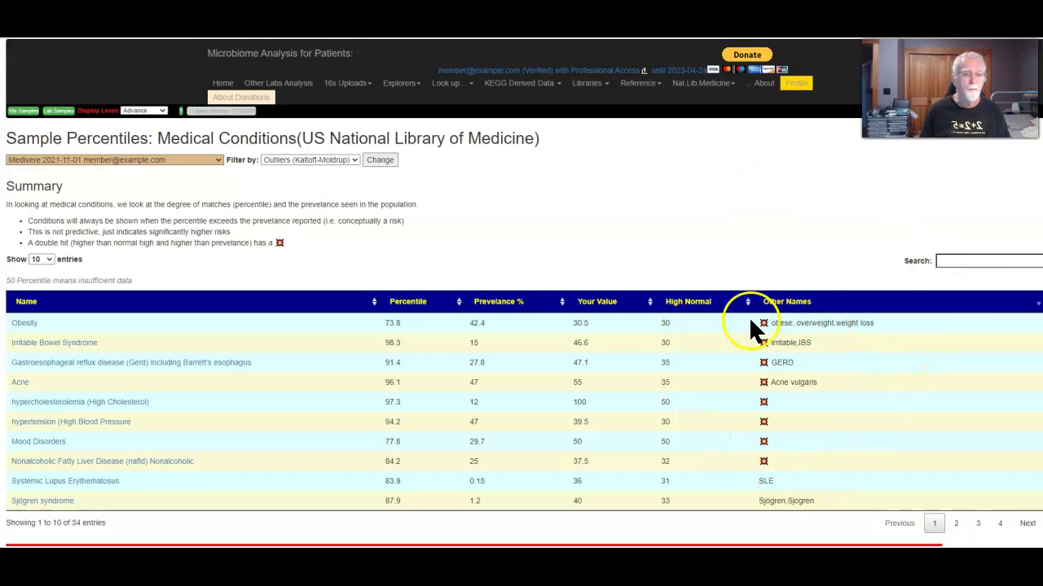
pyautogui.click(215, 160)
# Select the Thryve 2021-11-01 sample and sort its 25 outlier conditions by Other Names descending
pyautogui.click(186, 208)
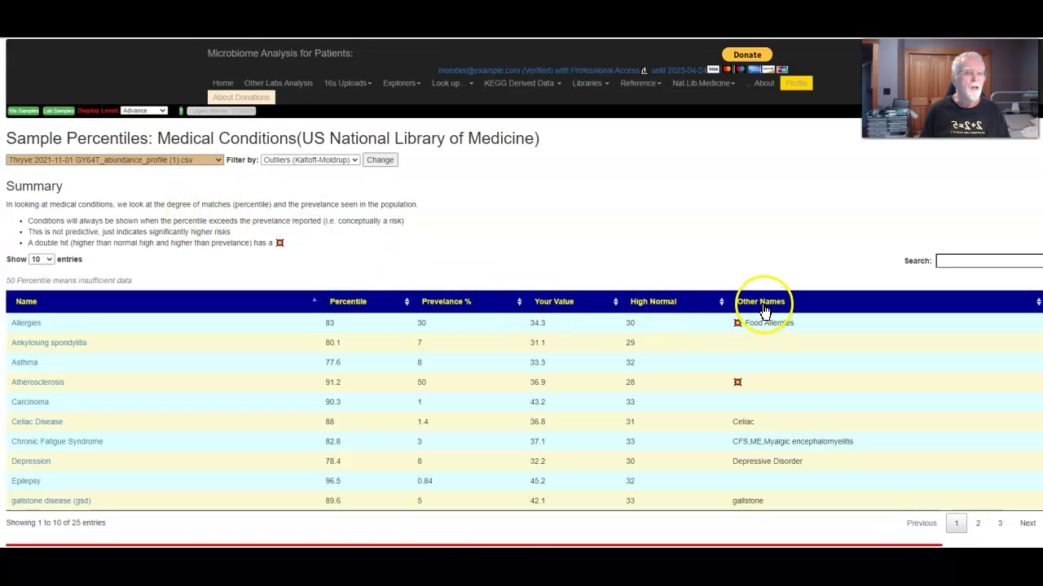
pyautogui.click(762, 303)
pyautogui.click(766, 306)
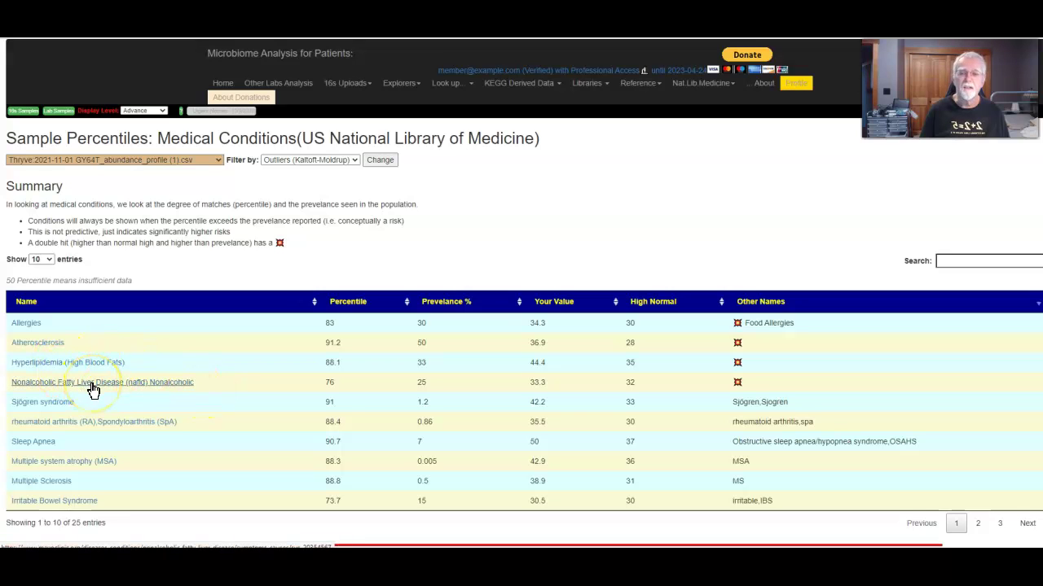
pyautogui.click(215, 159)
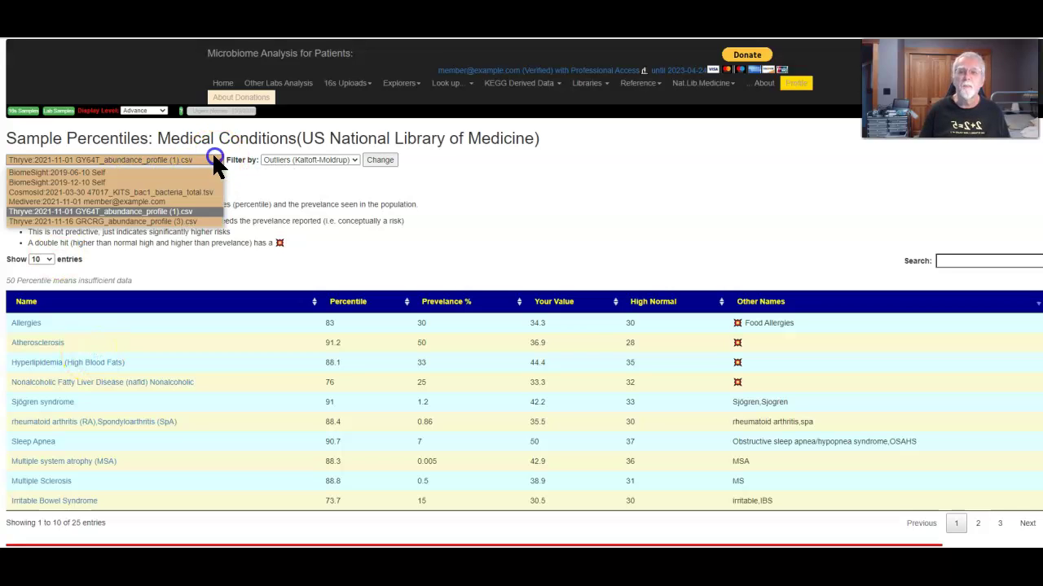
# Select the Thryve 2021-11-16 sample, sort by Other Names descending, and review its 23 conditions
pyautogui.click(184, 220)
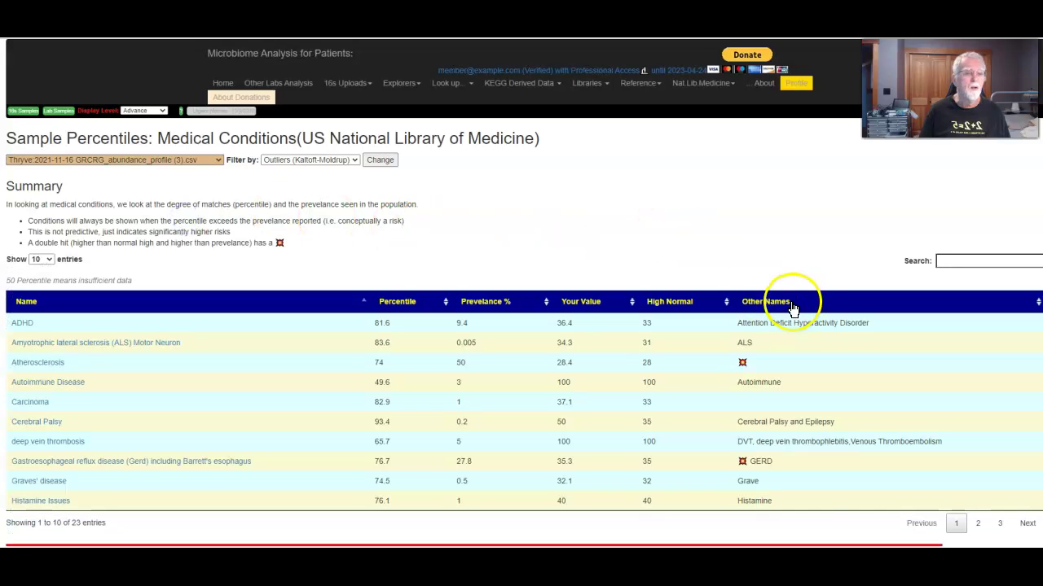
pyautogui.click(780, 309)
pyautogui.click(780, 310)
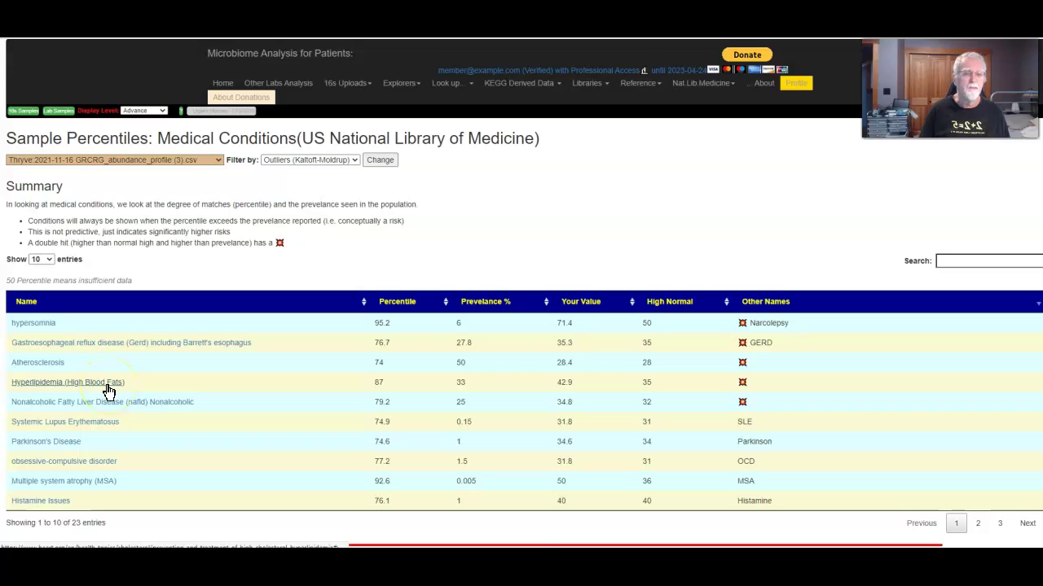
pyautogui.click(82, 365)
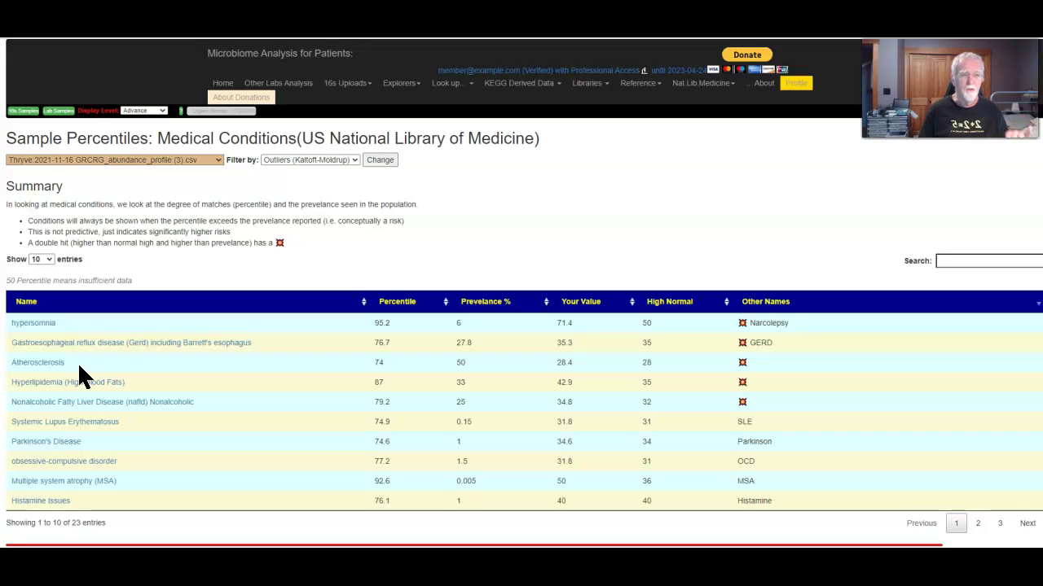
pyautogui.click(94, 345)
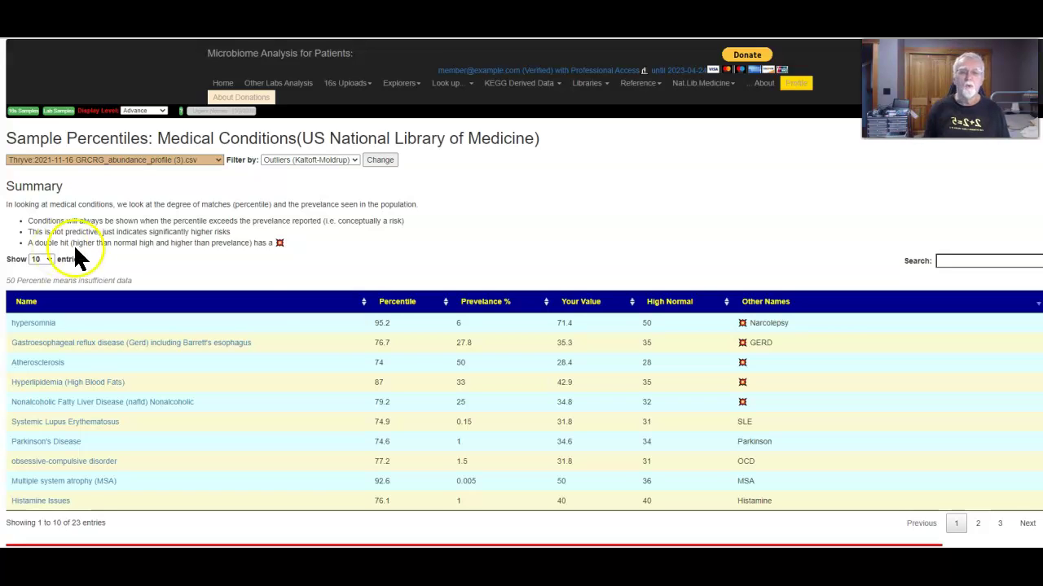
pyautogui.click(710, 399)
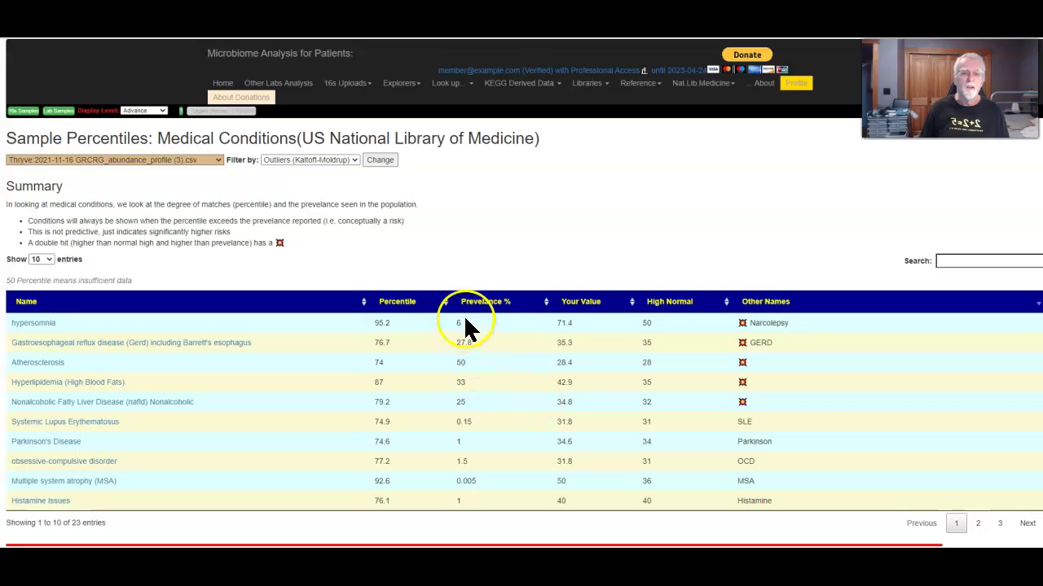